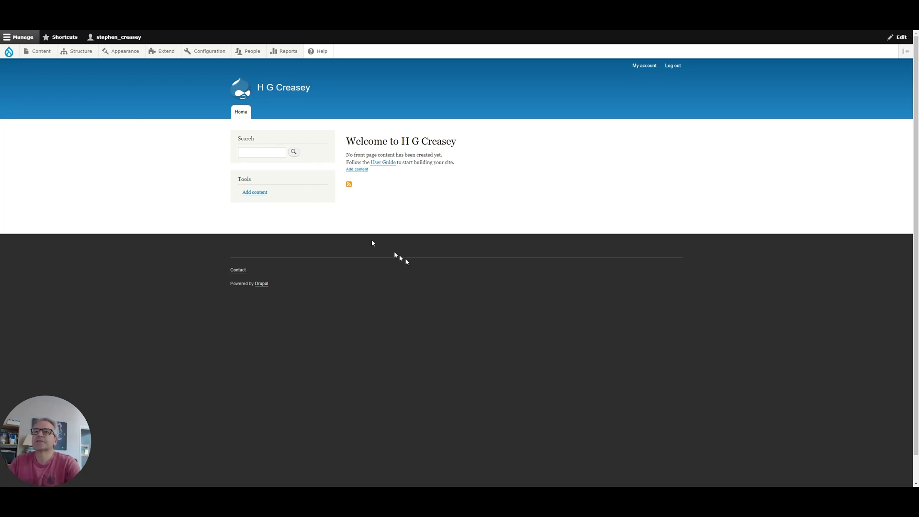
- Filter the Extend module list by 'migrate' to confirm the Migration modules are enabled
{"action": "left_click", "coordinate": [166, 52]}
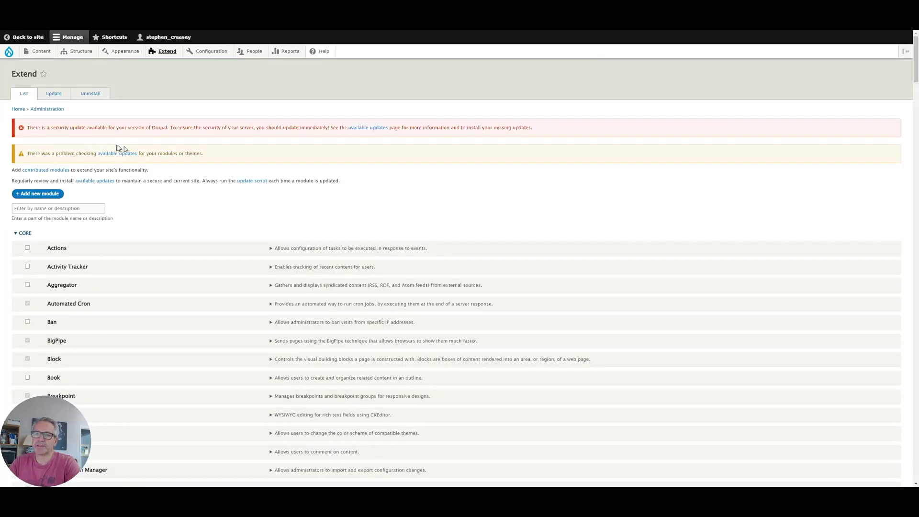
{"action": "left_click", "coordinate": [80, 209]}
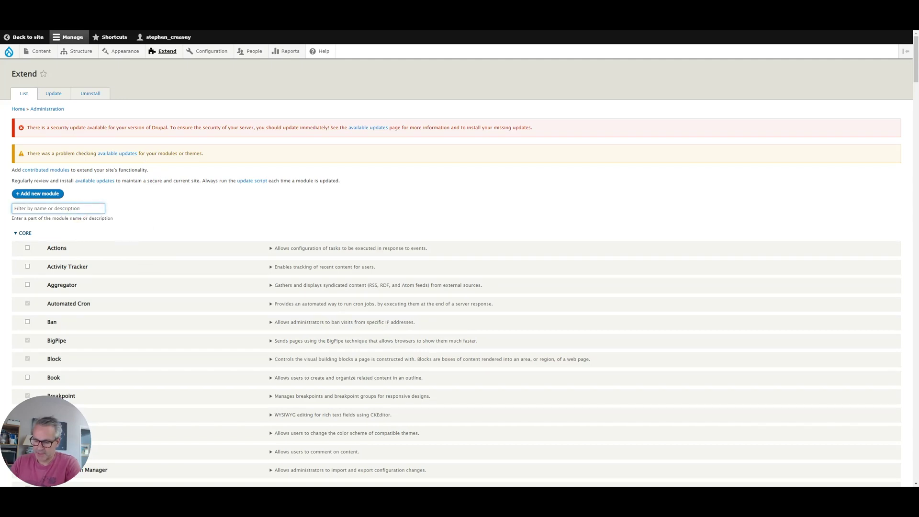
{"action": "type", "text": "migrate"}
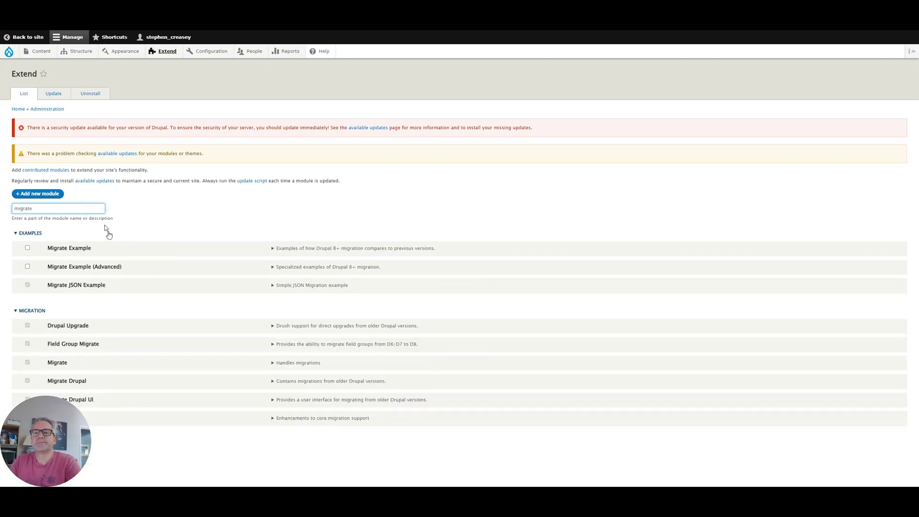
{"action": "left_click", "coordinate": [116, 213]}
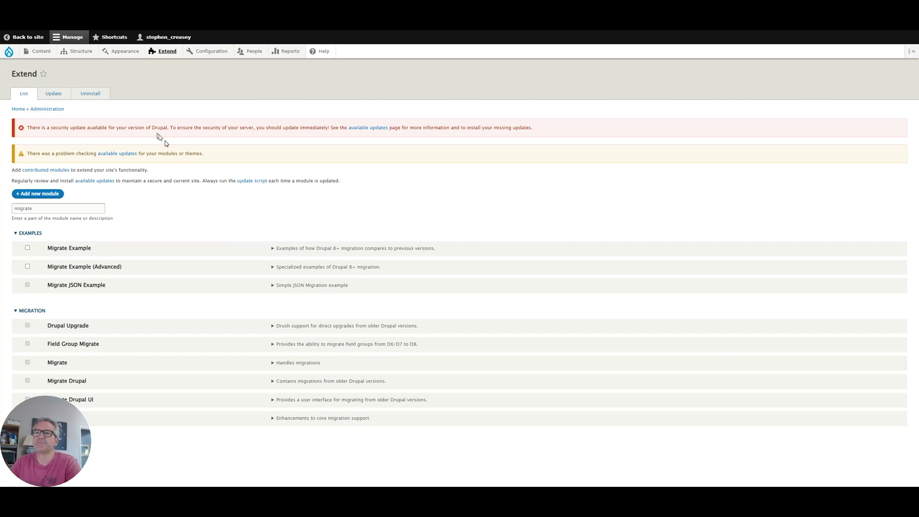
- Open Configuration > Development > Upgrade and highlight the step about enabling matching modules
{"action": "mouse_move", "coordinate": [204, 53]}
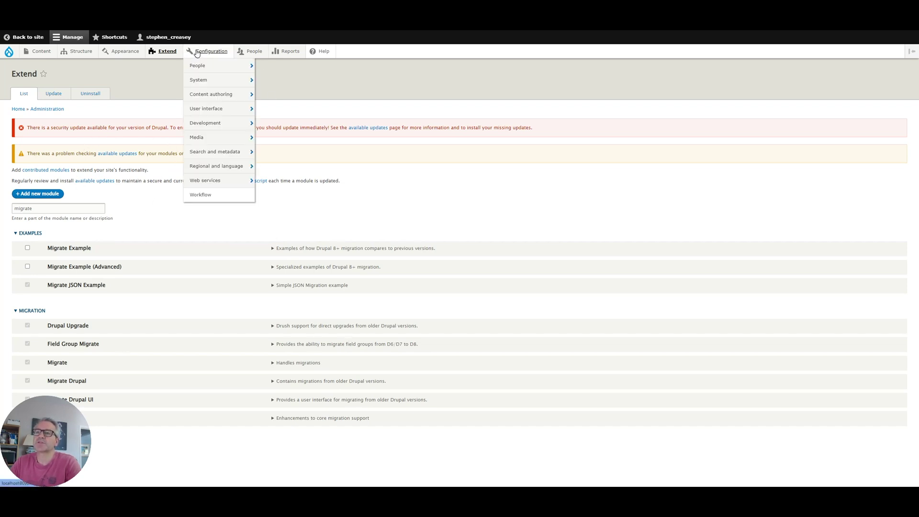
{"action": "mouse_move", "coordinate": [209, 125]}
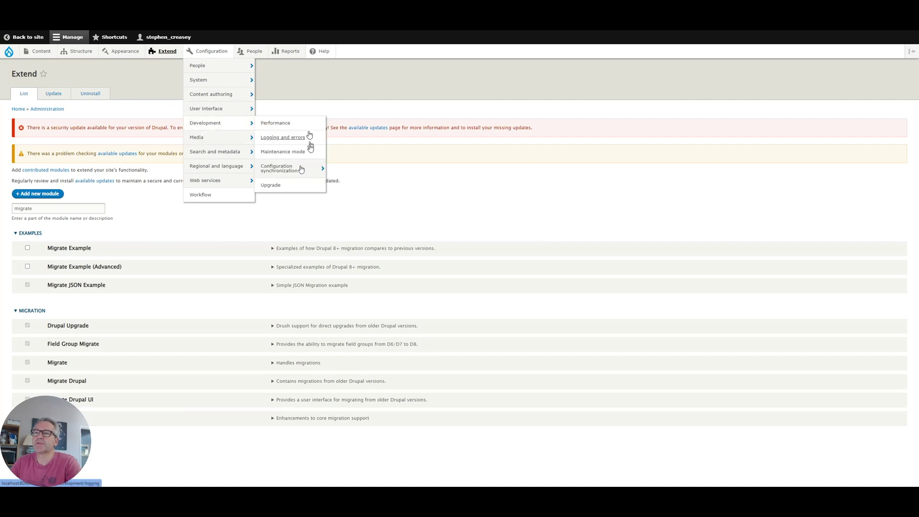
{"action": "left_click", "coordinate": [269, 186]}
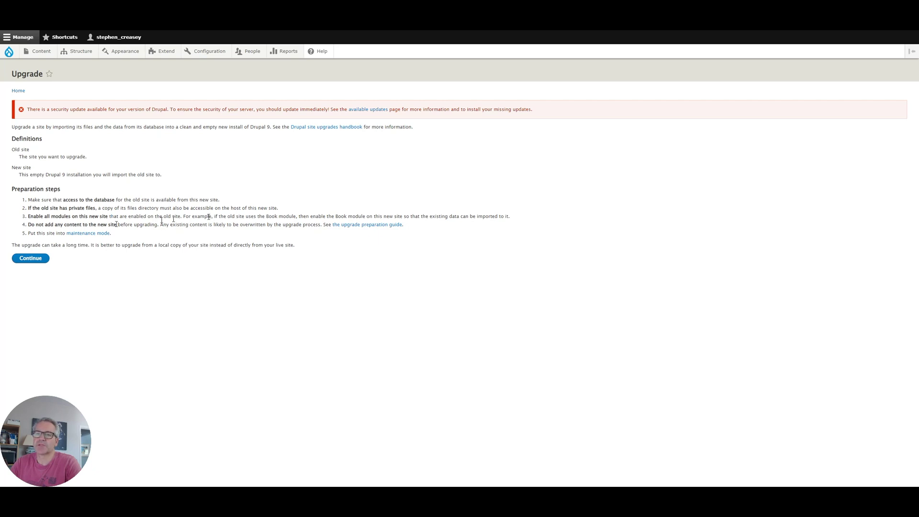
{"action": "left_click_drag", "start_coordinate": [29, 216], "coordinate": [141, 217]}
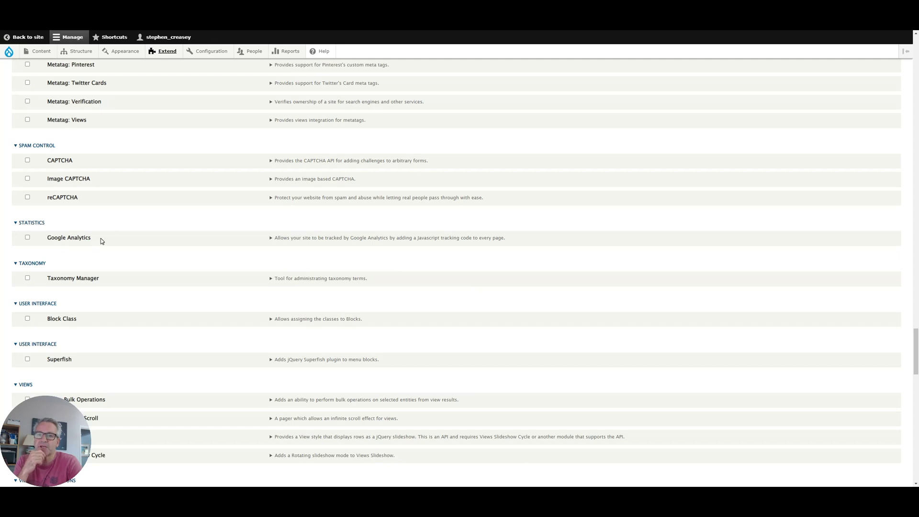
{"action": "scroll", "coordinate": [109, 249], "scroll_direction": "down", "scroll_amount": 3}
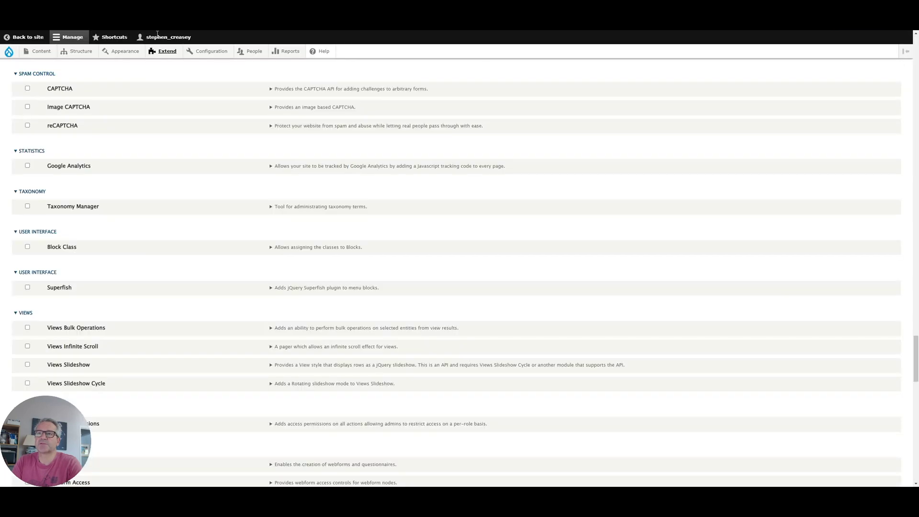
- Open the Upgrade page and continue past the preparation steps to the source site form
{"action": "mouse_move", "coordinate": [219, 60]}
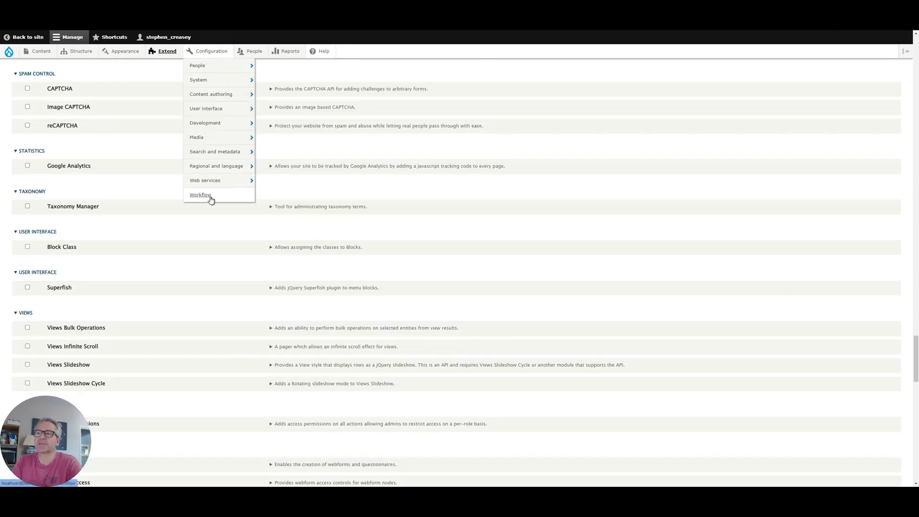
{"action": "mouse_move", "coordinate": [204, 125]}
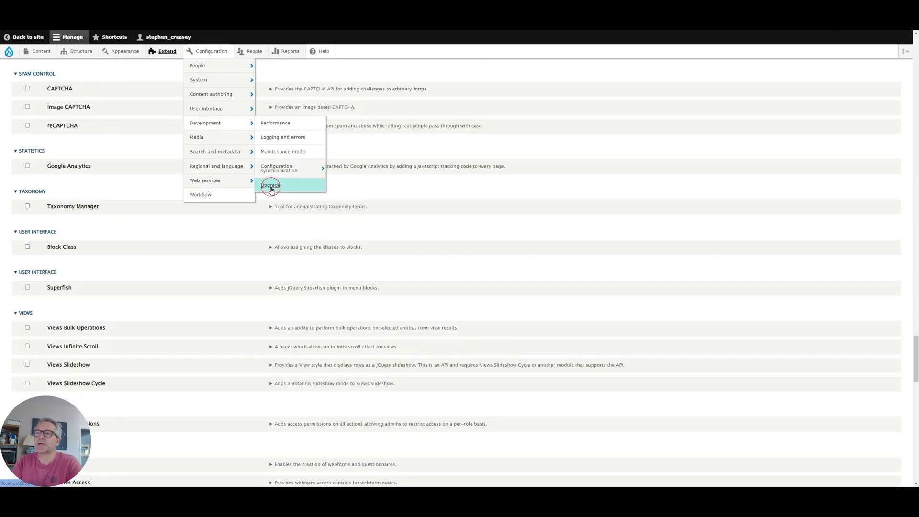
{"action": "left_click", "coordinate": [270, 186]}
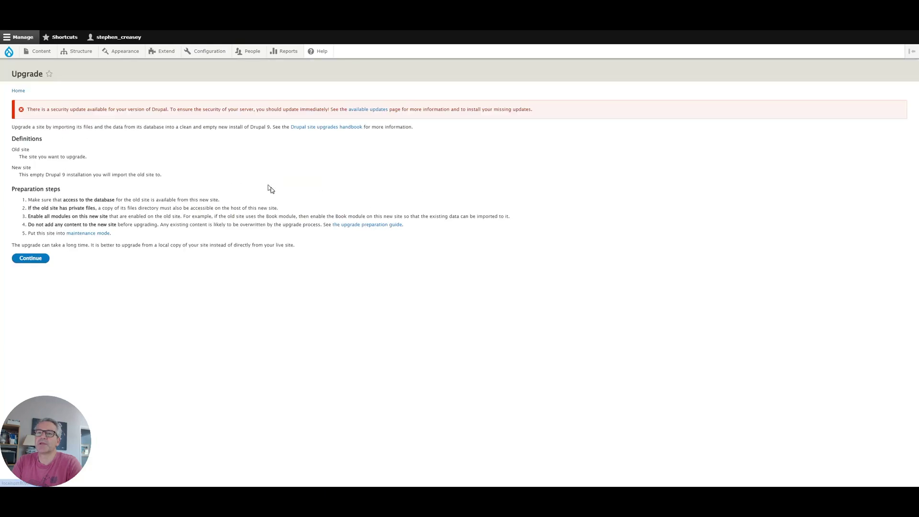
{"action": "left_click", "coordinate": [31, 259]}
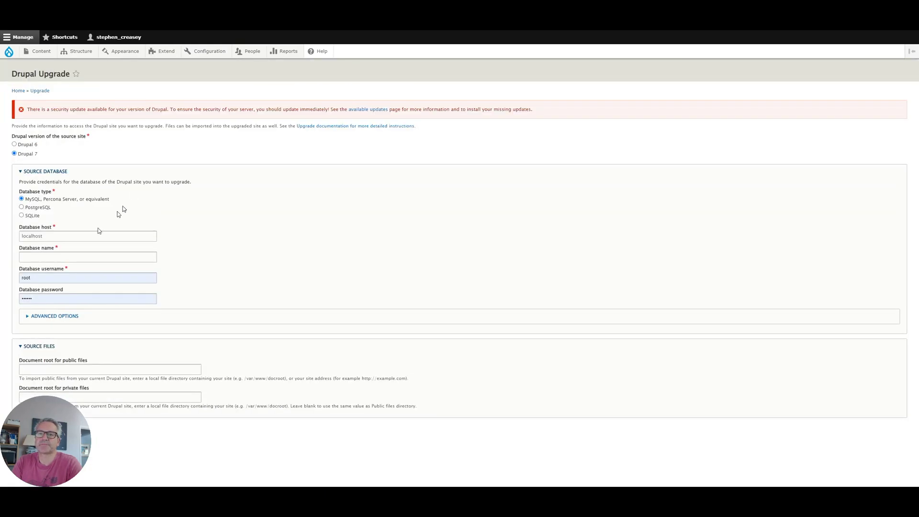
- Set database host mysqldemo, database hgcrease_drupal, and public files root /var/www/html
{"action": "left_click", "coordinate": [64, 238]}
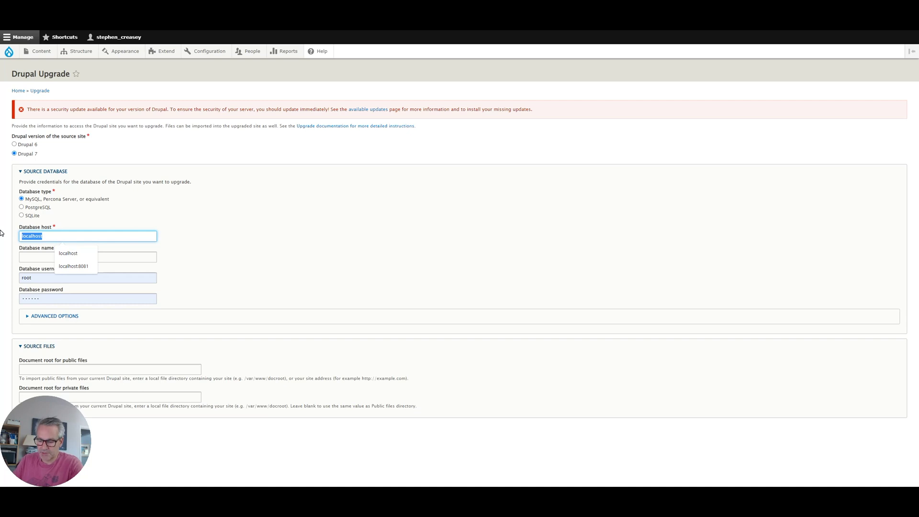
{"action": "type", "text": "m"}
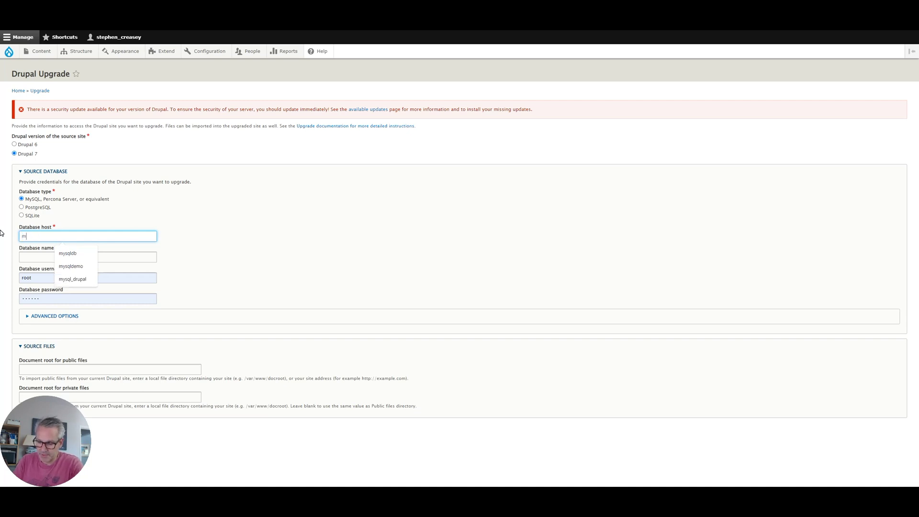
{"action": "type", "text": "ysqldemo"}
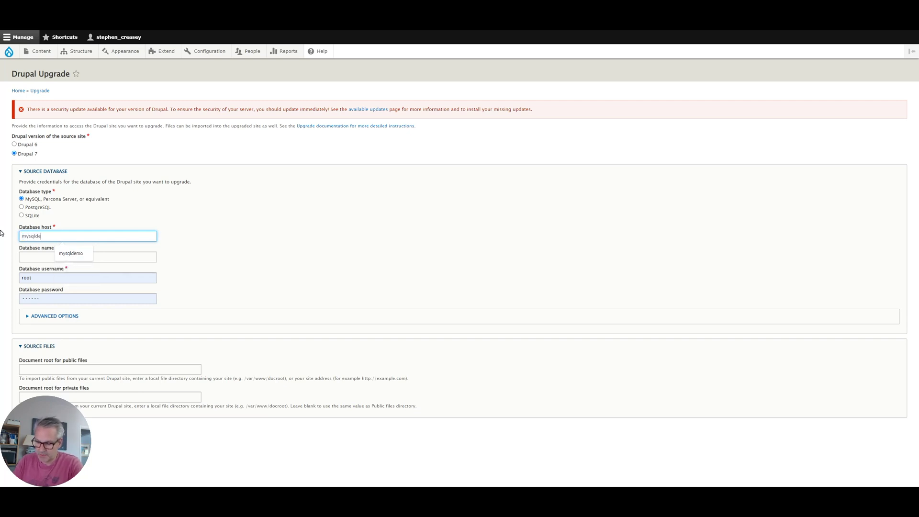
{"action": "left_click", "coordinate": [31, 259]}
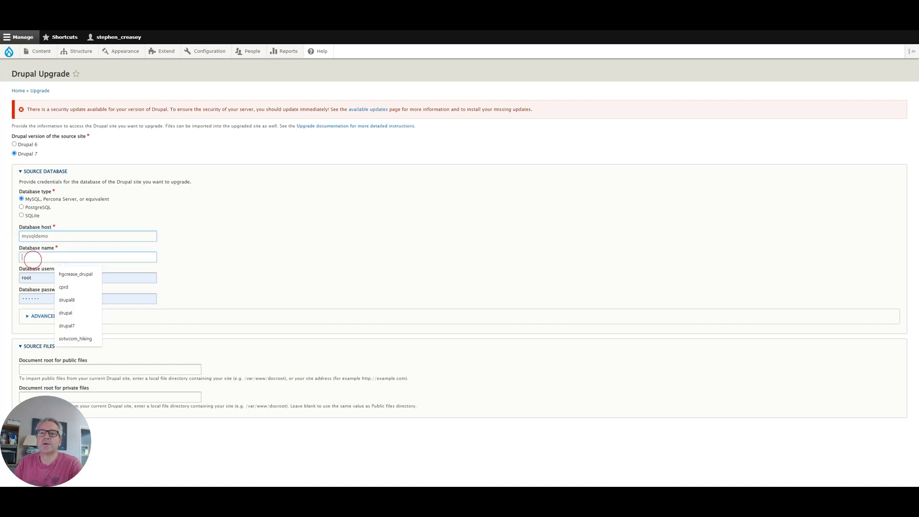
{"action": "left_click", "coordinate": [75, 278]}
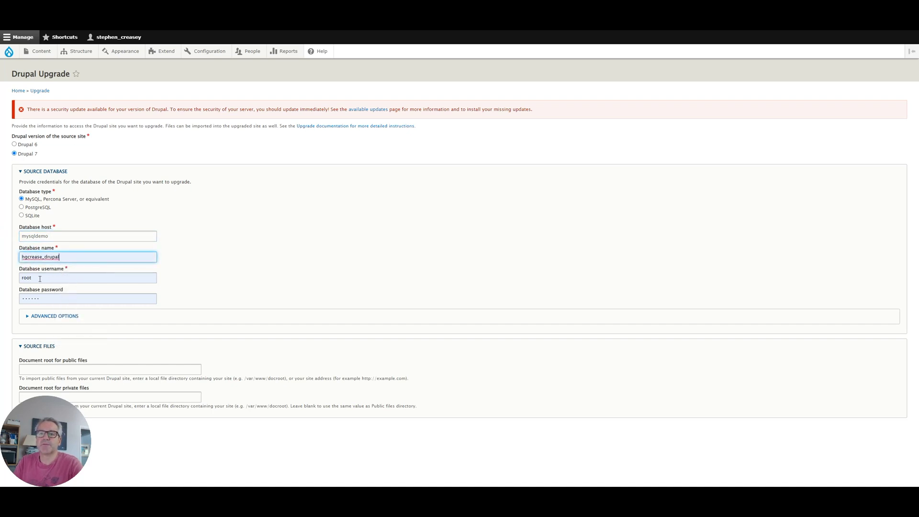
{"action": "left_click", "coordinate": [53, 317]}
{"action": "left_click", "coordinate": [54, 316]}
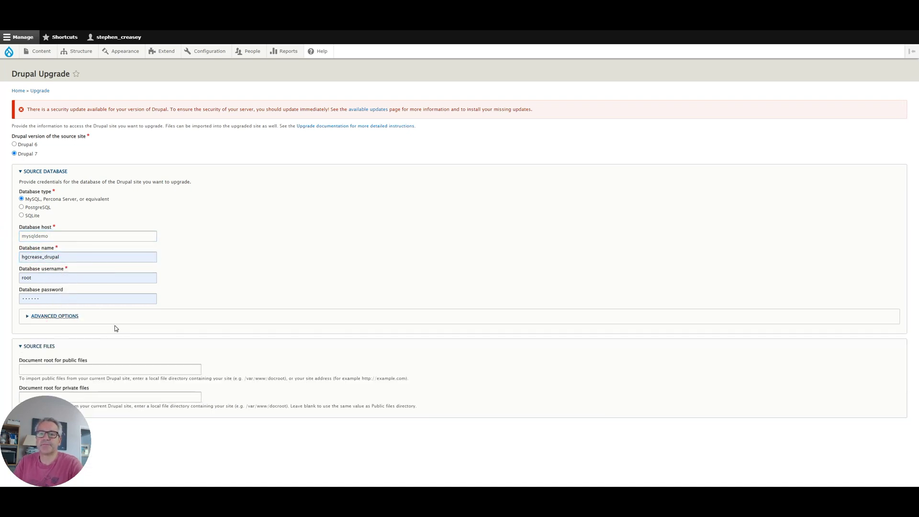
{"action": "left_click", "coordinate": [62, 370]}
{"action": "left_click", "coordinate": [74, 387]}
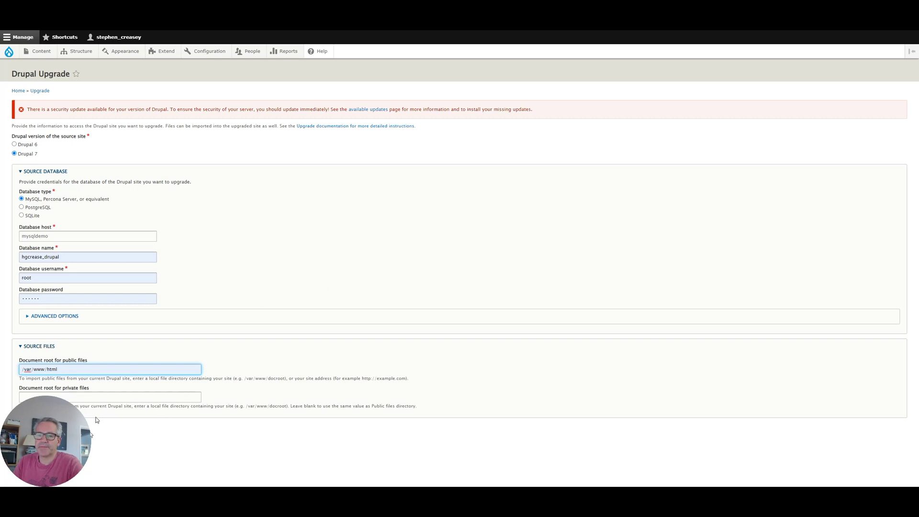
{"action": "key", "text": "Tab"}
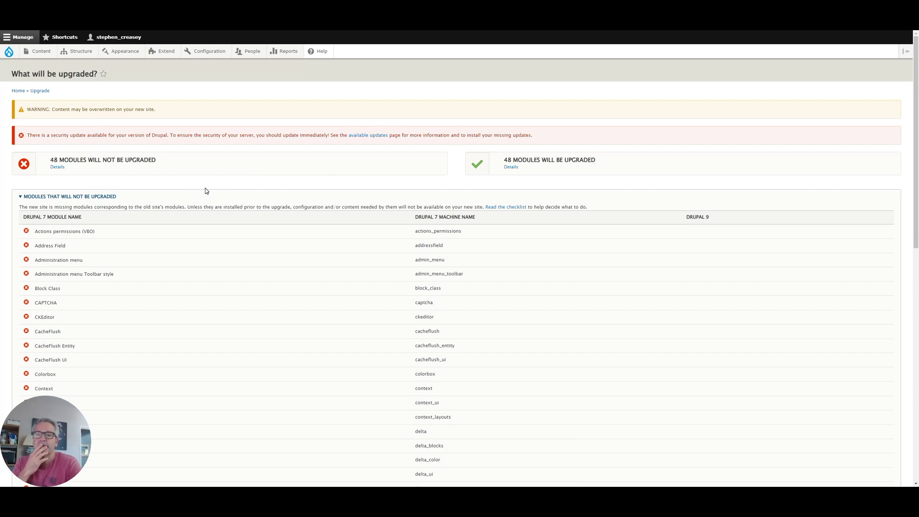
- Scroll through the review page listing 48 modules not upgraded and 48 upgraded
{"action": "scroll", "coordinate": [205, 190], "scroll_direction": "down", "scroll_amount": 3}
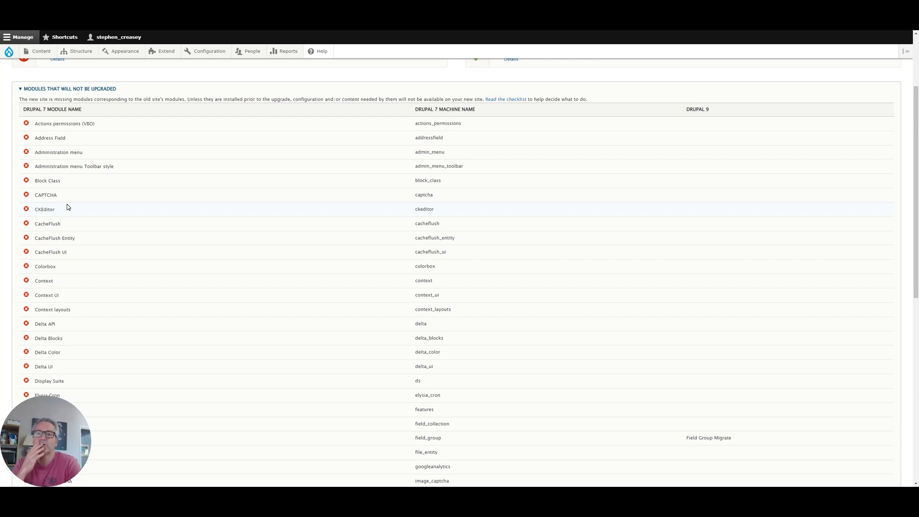
{"action": "scroll", "coordinate": [68, 207], "scroll_direction": "down", "scroll_amount": 5}
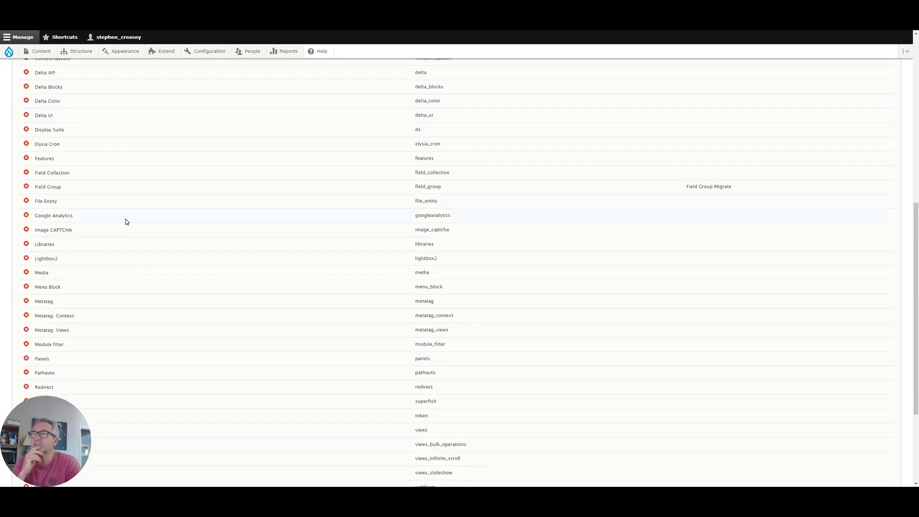
{"action": "scroll", "coordinate": [126, 220], "scroll_direction": "down", "scroll_amount": 3}
{"action": "scroll", "coordinate": [126, 221], "scroll_direction": "down", "scroll_amount": 1}
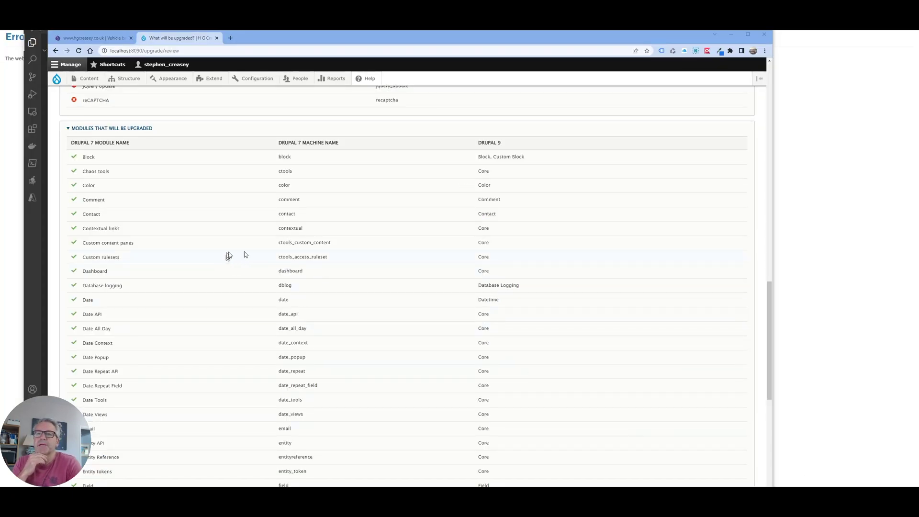
- Look through the 'Modules that will be upgraded' table, then confirm the upgrade
{"action": "scroll", "coordinate": [245, 254], "scroll_direction": "down", "scroll_amount": 3}
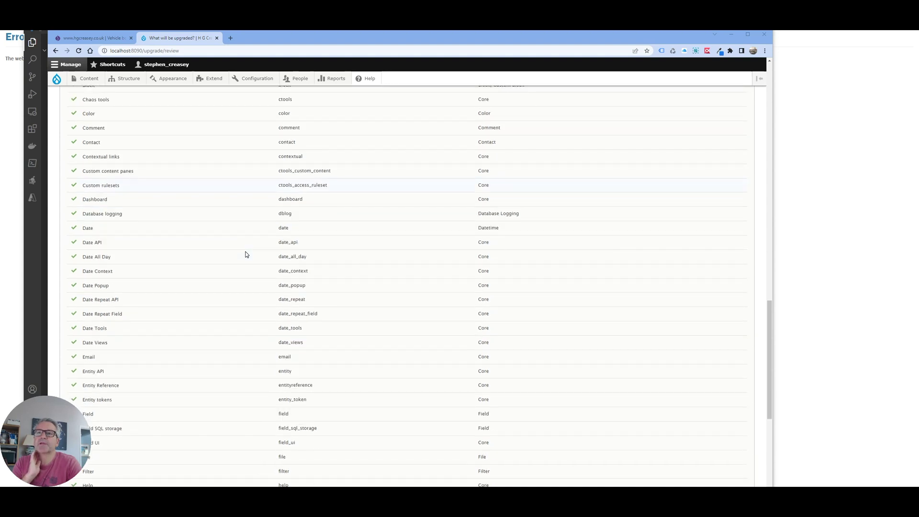
{"action": "scroll", "coordinate": [334, 296], "scroll_direction": "down", "scroll_amount": 7}
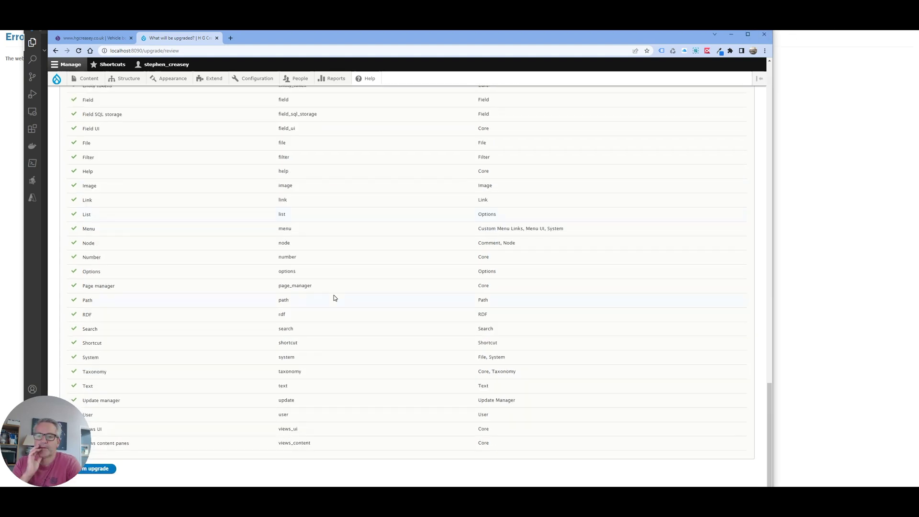
{"action": "scroll", "coordinate": [334, 295], "scroll_direction": "up", "scroll_amount": 1}
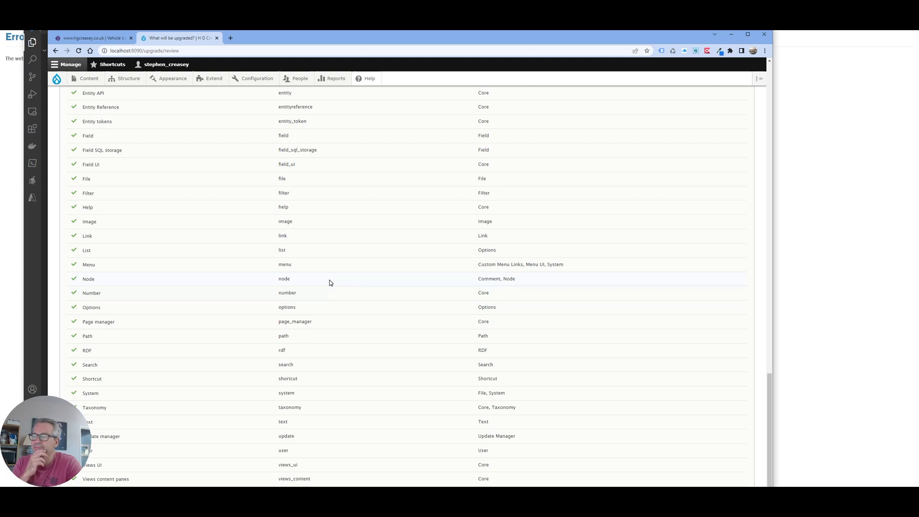
{"action": "scroll", "coordinate": [329, 282], "scroll_direction": "down", "scroll_amount": 1}
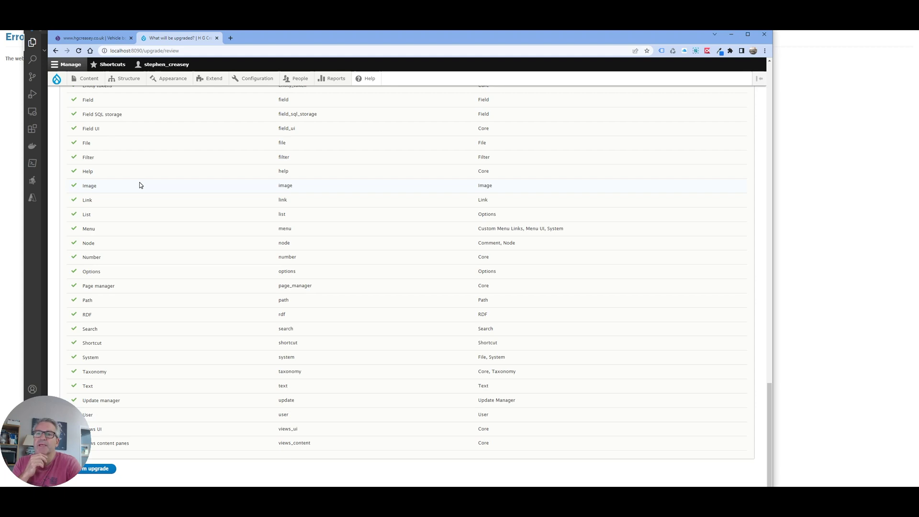
{"action": "scroll", "coordinate": [140, 185], "scroll_direction": "up", "scroll_amount": 4}
{"action": "scroll", "coordinate": [139, 185], "scroll_direction": "down", "scroll_amount": 4}
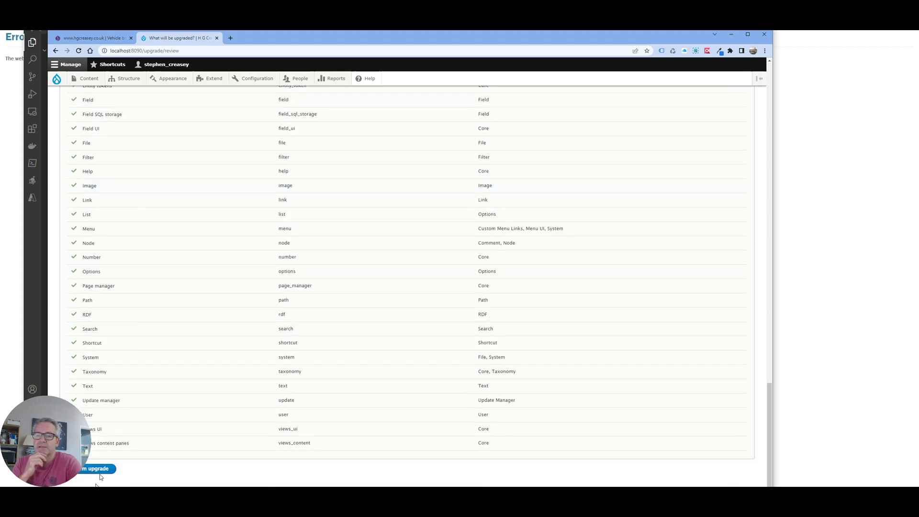
{"action": "left_click", "coordinate": [102, 467]}
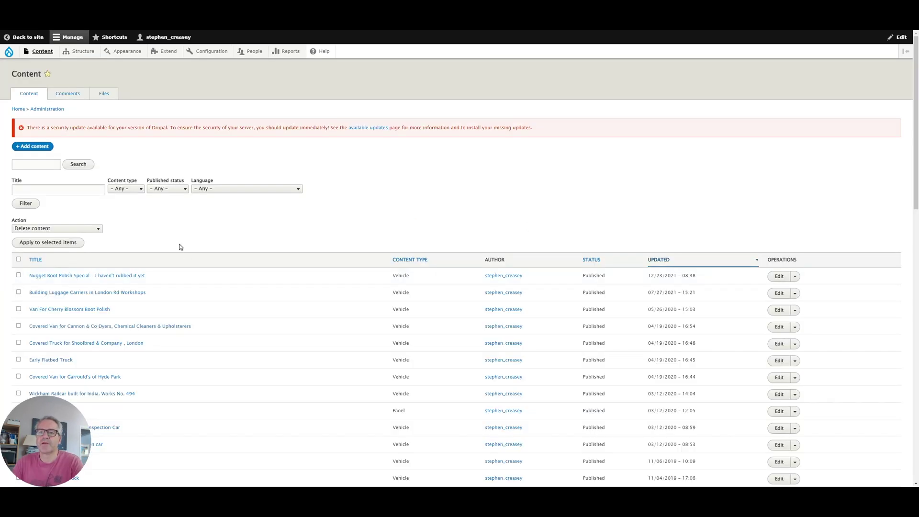
- Scroll through the content listing of vehicle items migrated from the old site
{"action": "scroll", "coordinate": [181, 246], "scroll_direction": "down", "scroll_amount": 2}
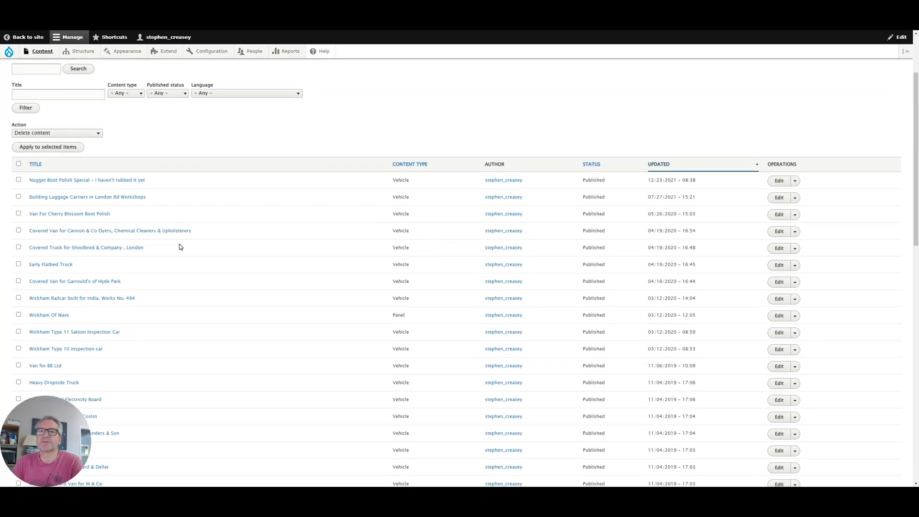
{"action": "scroll", "coordinate": [196, 234], "scroll_direction": "down", "scroll_amount": 8}
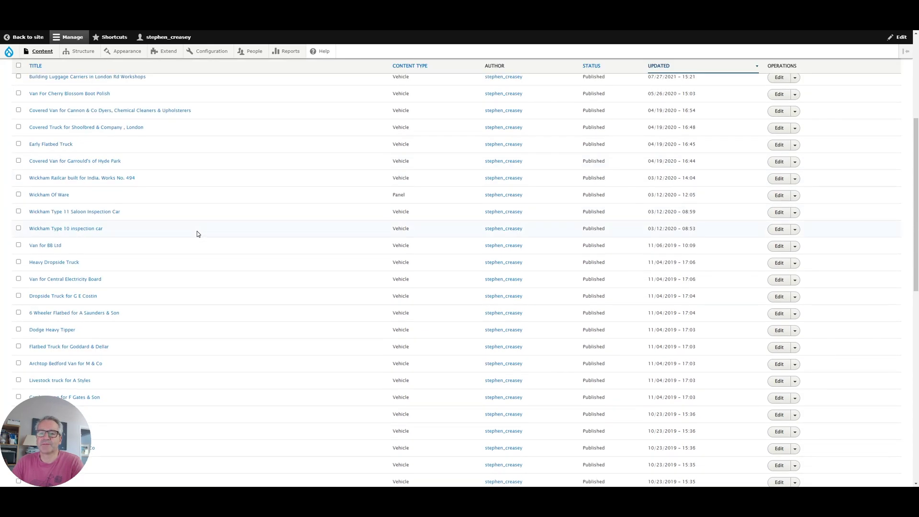
{"action": "scroll", "coordinate": [197, 233], "scroll_direction": "down", "scroll_amount": 3}
{"action": "scroll", "coordinate": [197, 233], "scroll_direction": "up", "scroll_amount": 10}
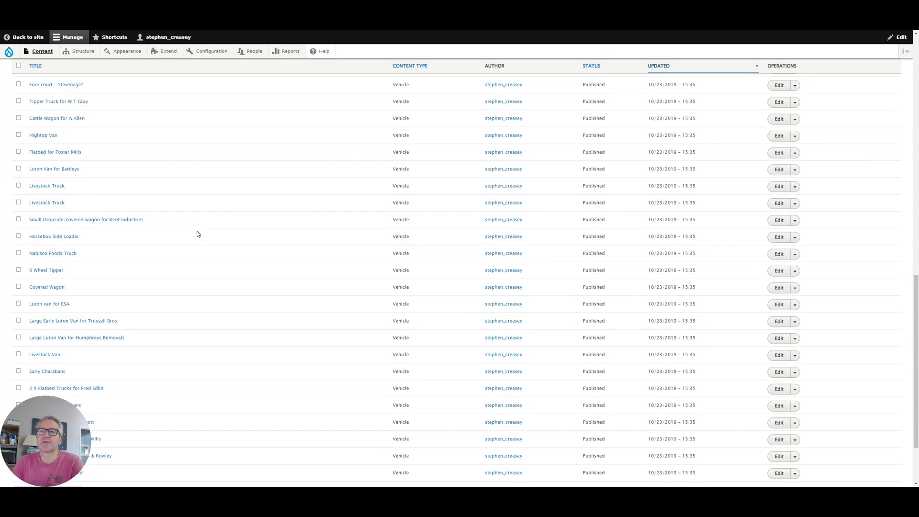
{"action": "scroll", "coordinate": [196, 233], "scroll_direction": "up", "scroll_amount": 3}
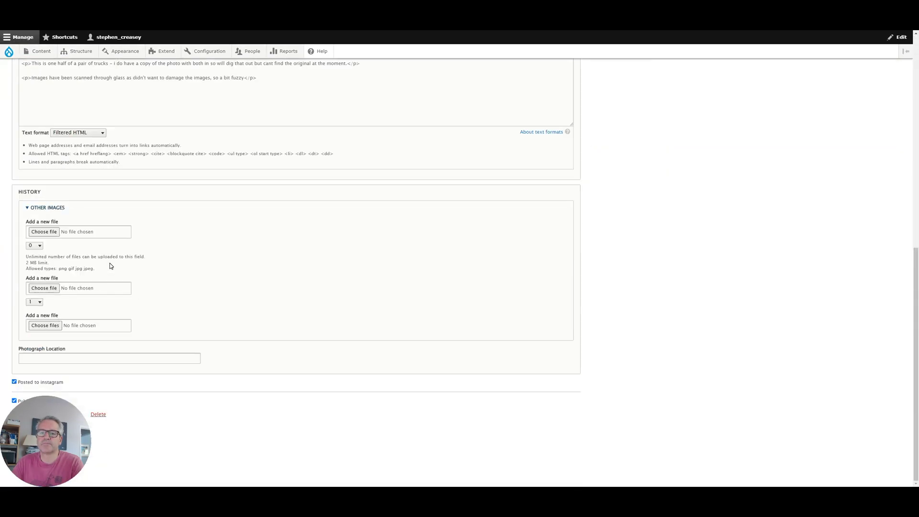
- Scroll the migrated vehicle's edit form to check its body, image fields and Instagram flag
{"action": "scroll", "coordinate": [250, 174], "scroll_direction": "down", "scroll_amount": 8}
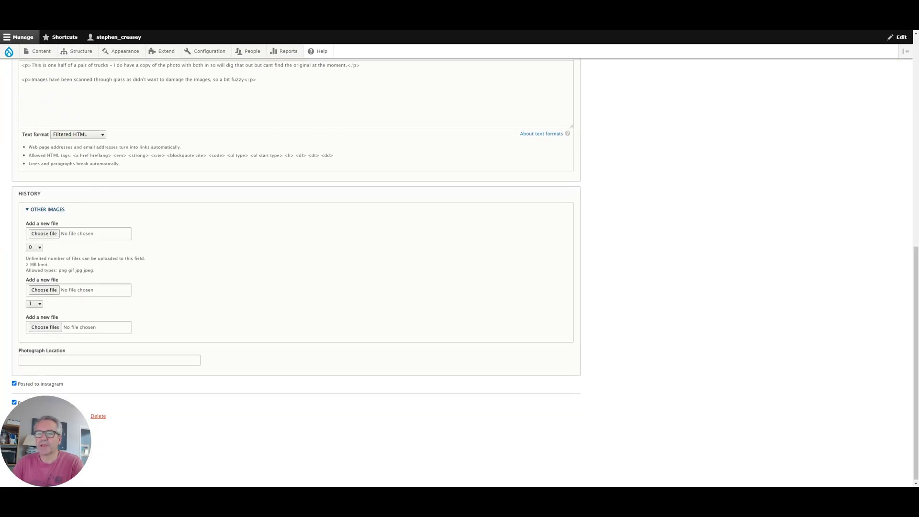
{"action": "scroll", "coordinate": [249, 172], "scroll_direction": "up", "scroll_amount": 3}
{"action": "scroll", "coordinate": [248, 173], "scroll_direction": "up", "scroll_amount": 5}
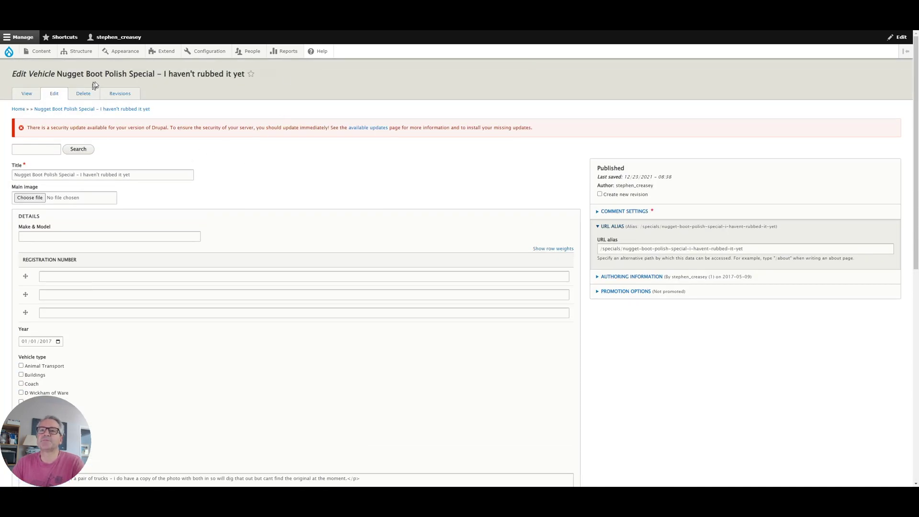
{"action": "mouse_move", "coordinate": [223, 52]}
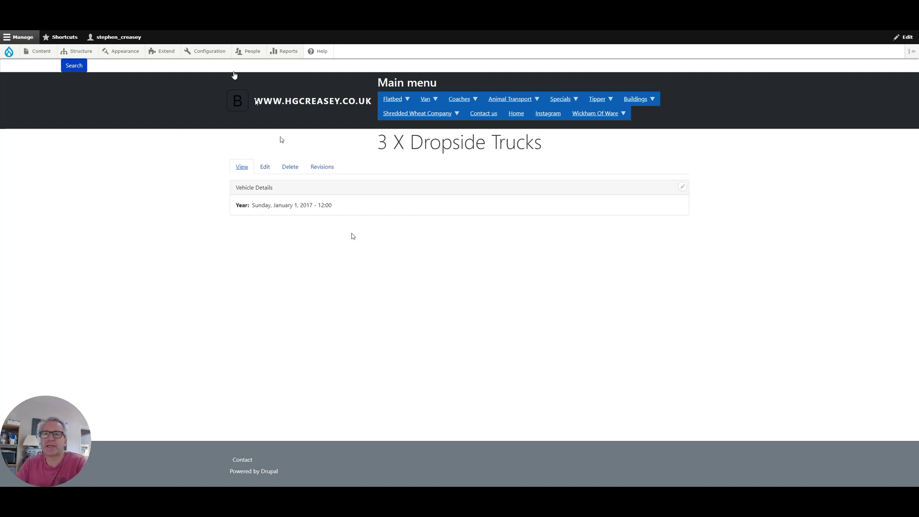
- Return to the Content list and scroll down to the pager of migrated vehicles
{"action": "left_click", "coordinate": [36, 51]}
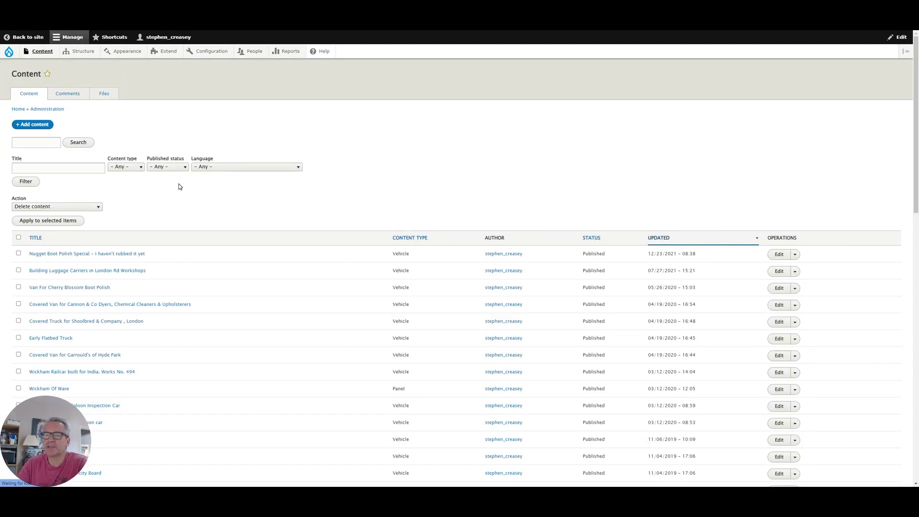
{"action": "scroll", "coordinate": [211, 250], "scroll_direction": "down", "scroll_amount": 4}
{"action": "scroll", "coordinate": [212, 251], "scroll_direction": "down", "scroll_amount": 10}
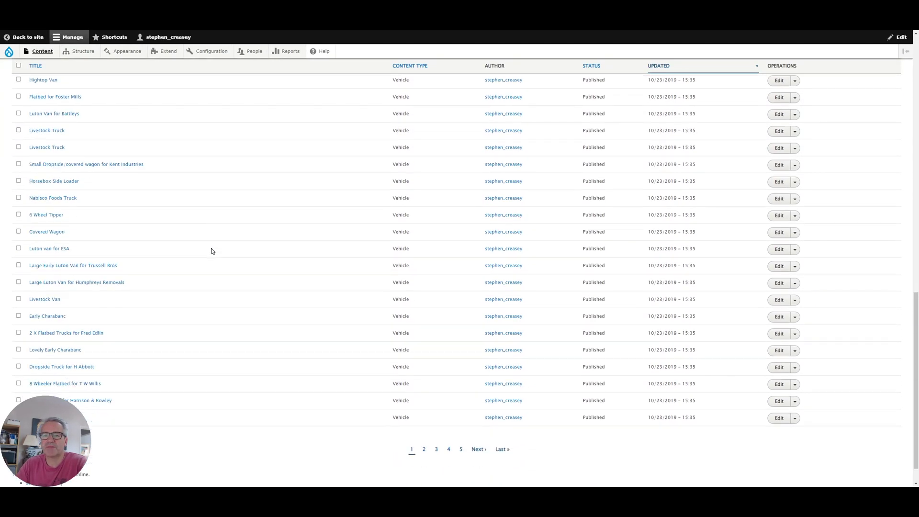